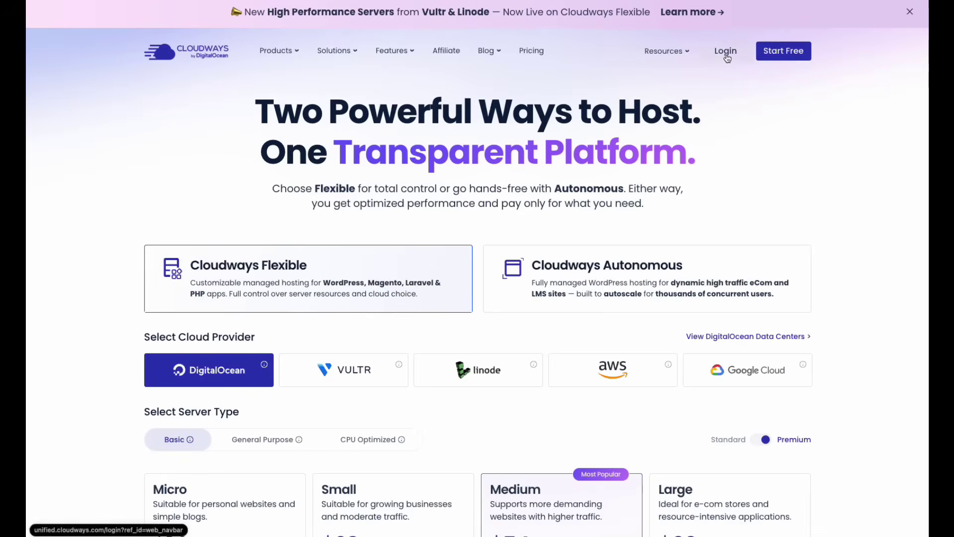
Log in and start a new application from My Applications
{"action": "left_click", "coordinate": [725, 51]}
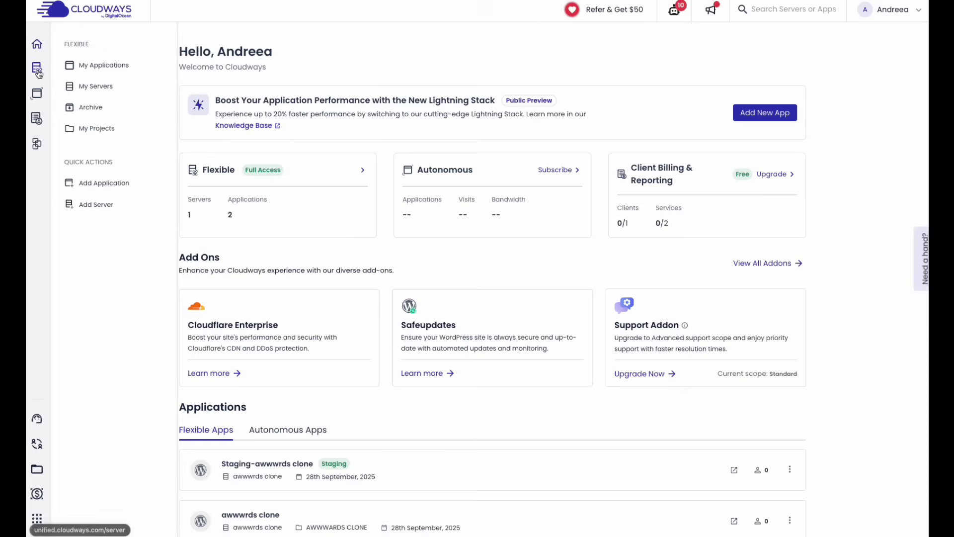
{"action": "left_click", "coordinate": [101, 70]}
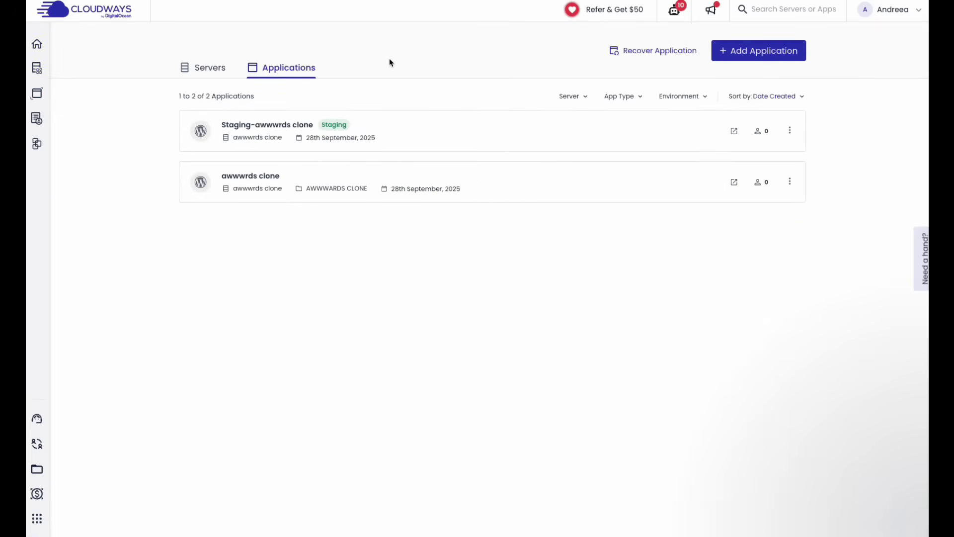
{"action": "left_click", "coordinate": [758, 56]}
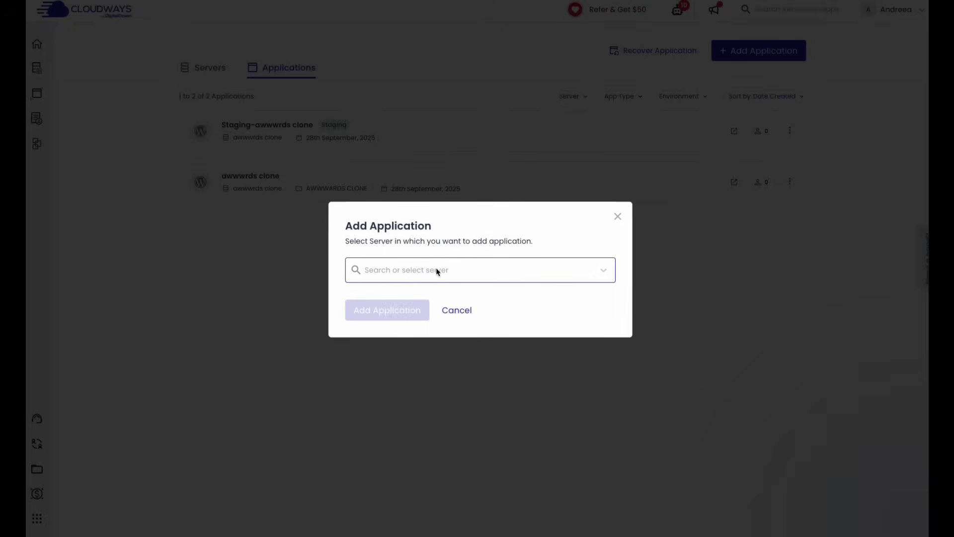
Choose Add Server so the application deploys on a brand-new server
{"action": "left_click", "coordinate": [460, 273]}
{"action": "left_click", "coordinate": [437, 297]}
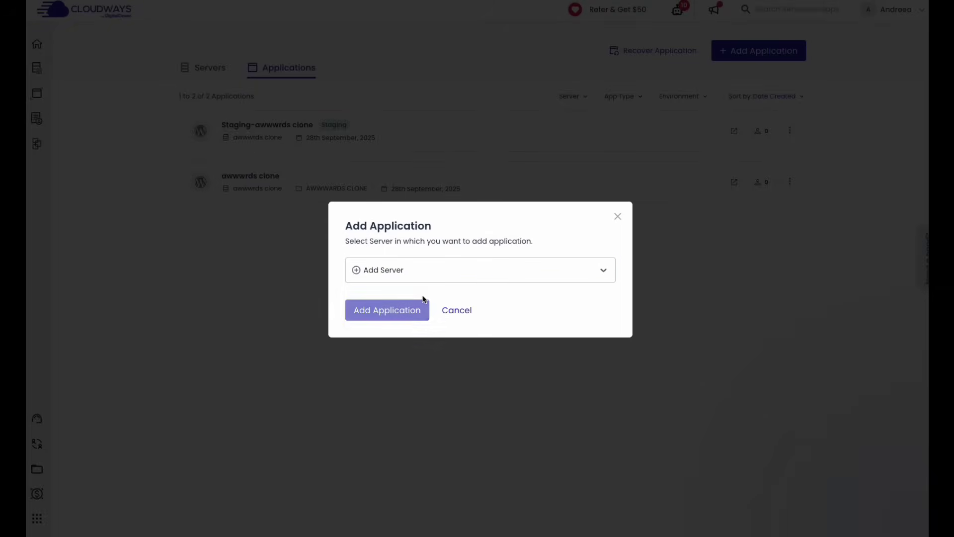
{"action": "left_click", "coordinate": [399, 316]}
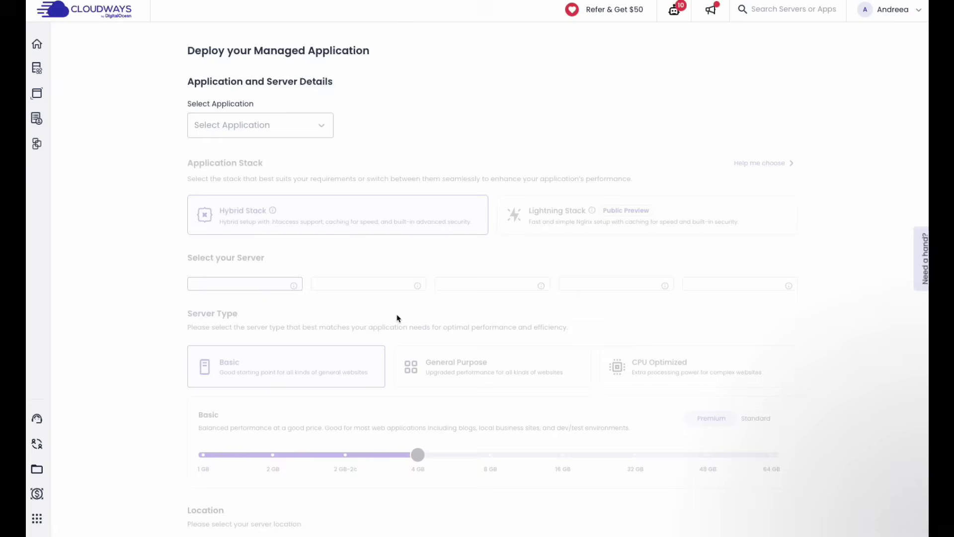
Pick Optimized WordPress, name the app and server 'studio', and select Vultr
{"action": "left_click", "coordinate": [314, 130]}
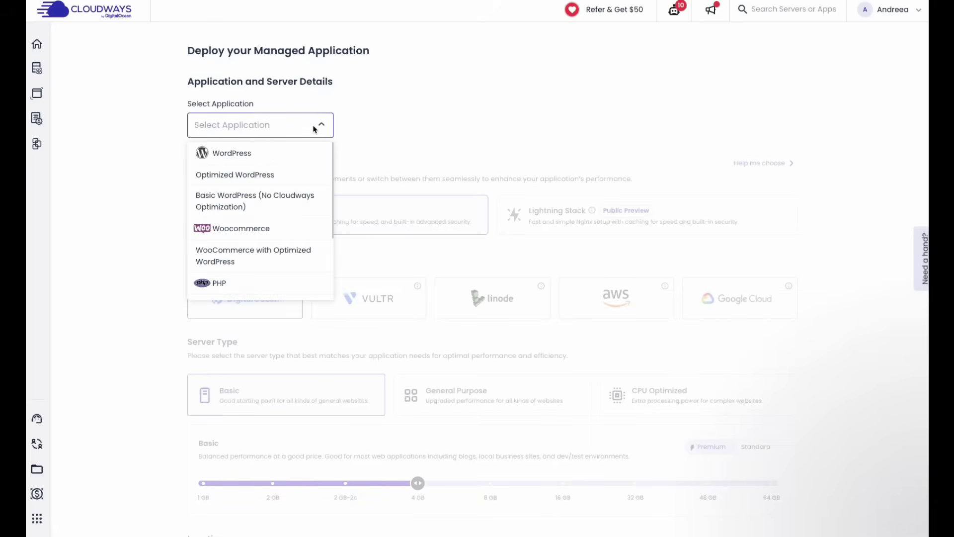
{"action": "left_click", "coordinate": [267, 151]}
{"action": "left_click", "coordinate": [384, 126]}
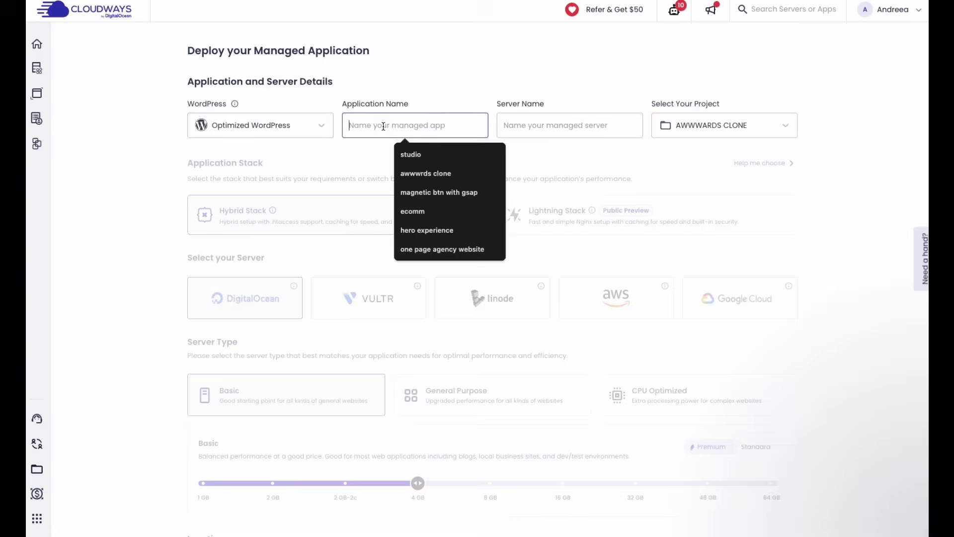
{"action": "left_click", "coordinate": [411, 154]}
{"action": "left_click", "coordinate": [522, 126]}
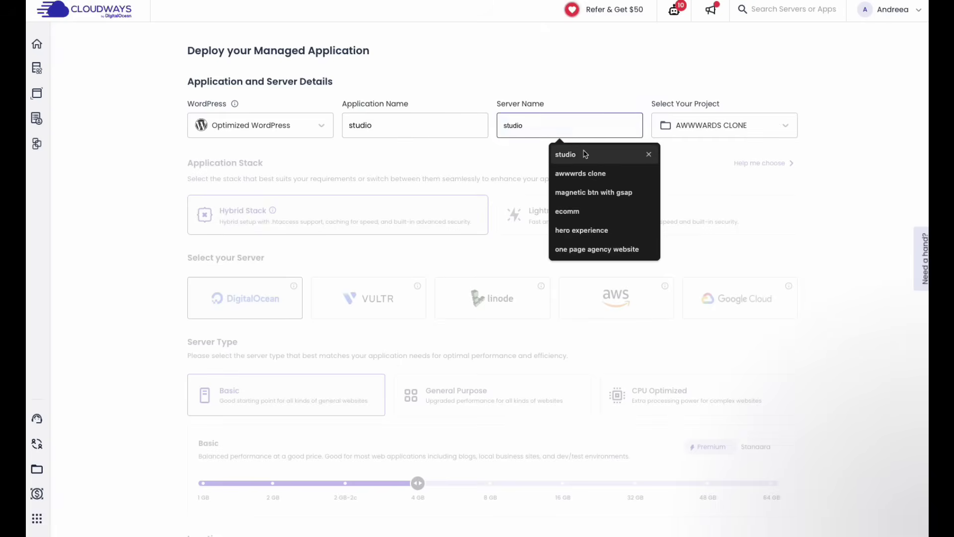
{"action": "left_click", "coordinate": [584, 154]}
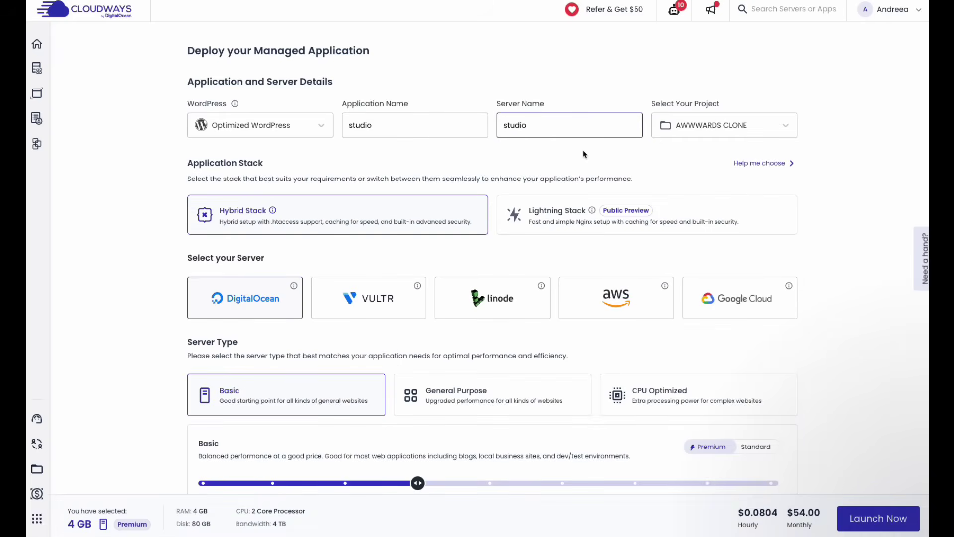
{"action": "scroll", "coordinate": [176, 226], "scroll_direction": "down", "scroll_amount": 1}
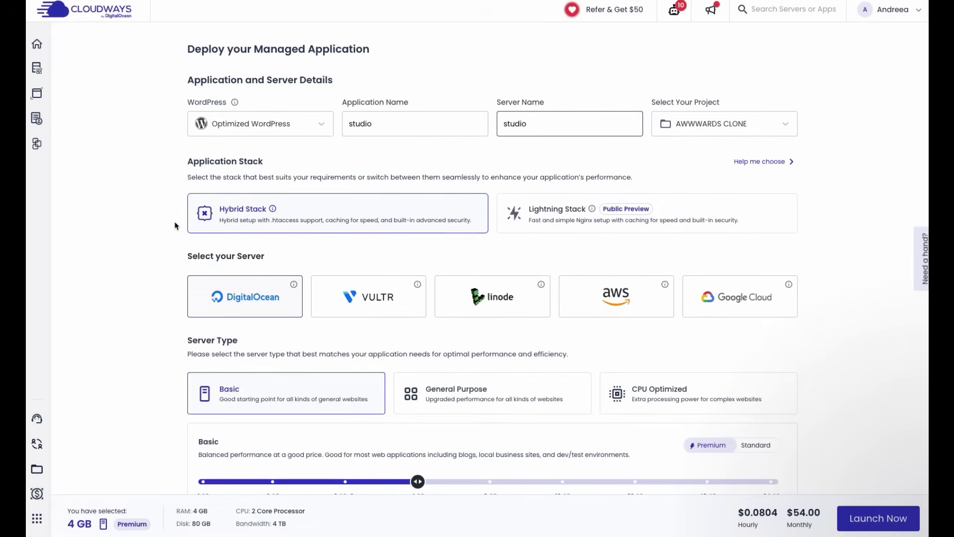
{"action": "scroll", "coordinate": [176, 225], "scroll_direction": "down", "scroll_amount": 1}
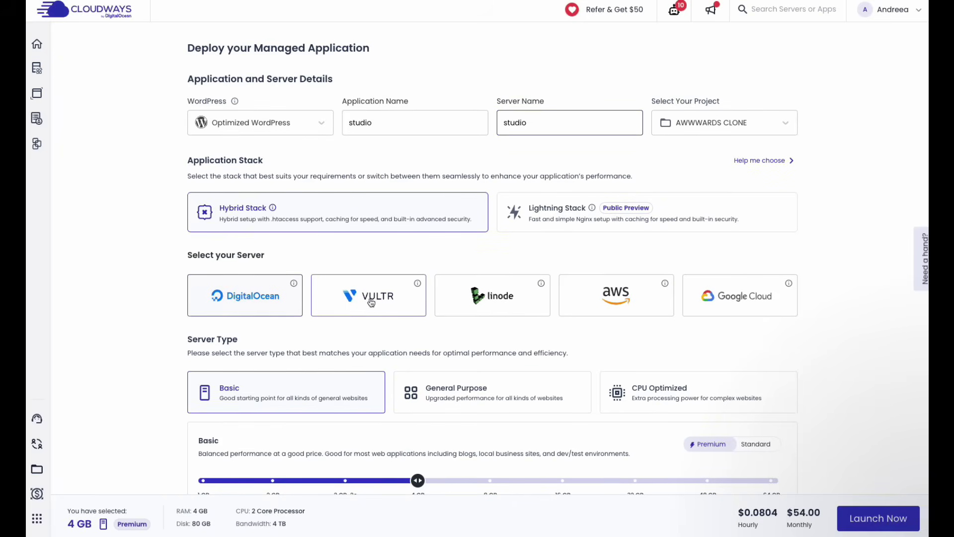
{"action": "left_click", "coordinate": [371, 302]}
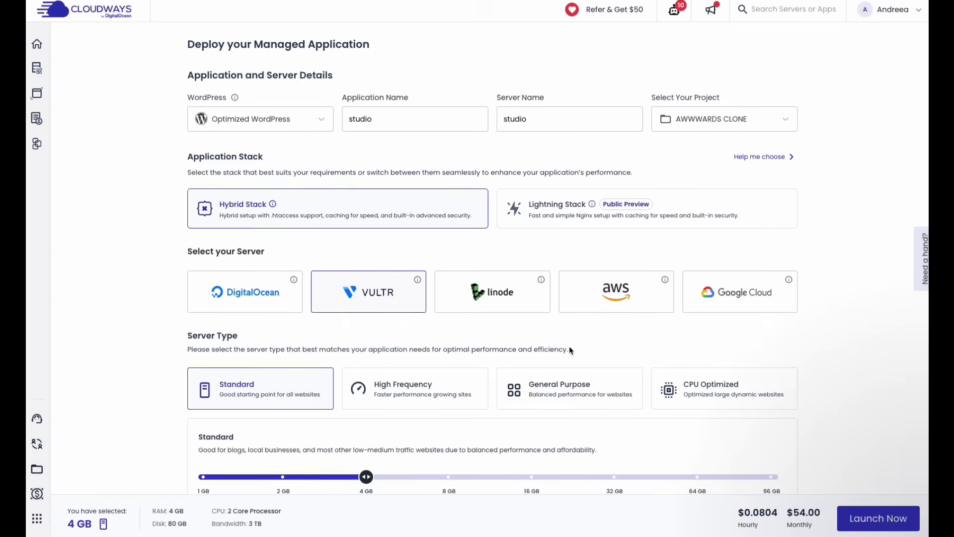
{"action": "scroll", "coordinate": [557, 350], "scroll_direction": "down", "scroll_amount": 2}
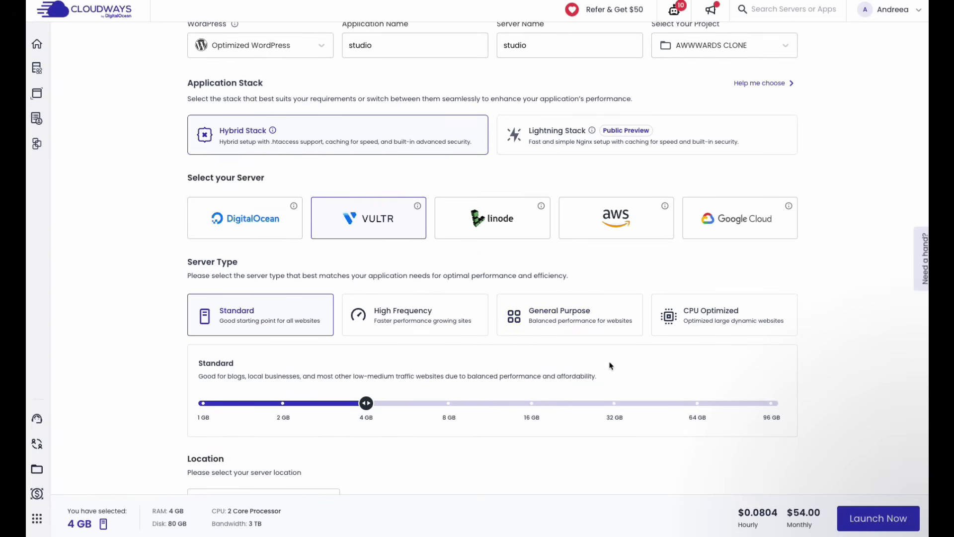
Compare Vultr's General Purpose and CPU Optimized types, then switch to a Linode Standard 2 GB plan
{"action": "left_click", "coordinate": [572, 322]}
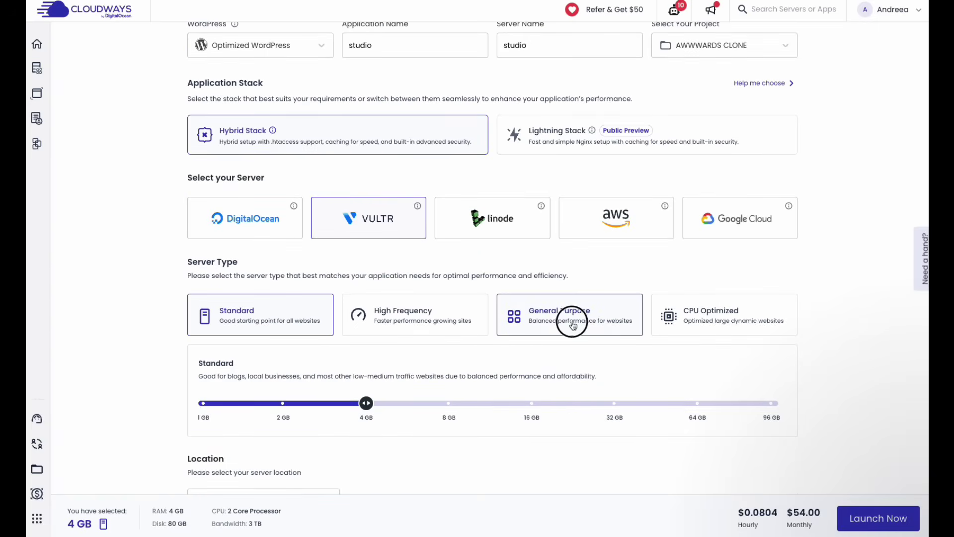
{"action": "left_click", "coordinate": [700, 325]}
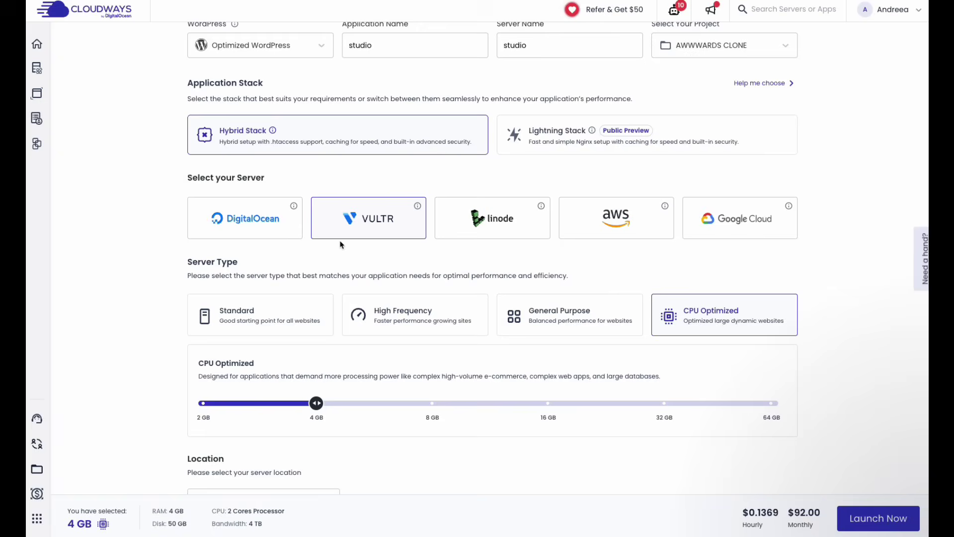
{"action": "left_click", "coordinate": [492, 218]}
{"action": "left_click", "coordinate": [266, 409]}
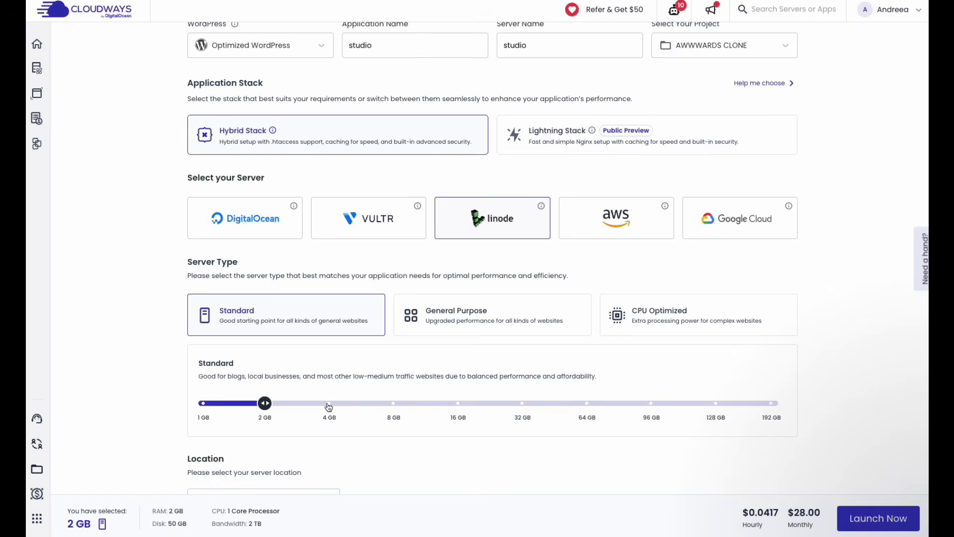
{"action": "scroll", "coordinate": [328, 407], "scroll_direction": "down", "scroll_amount": 2}
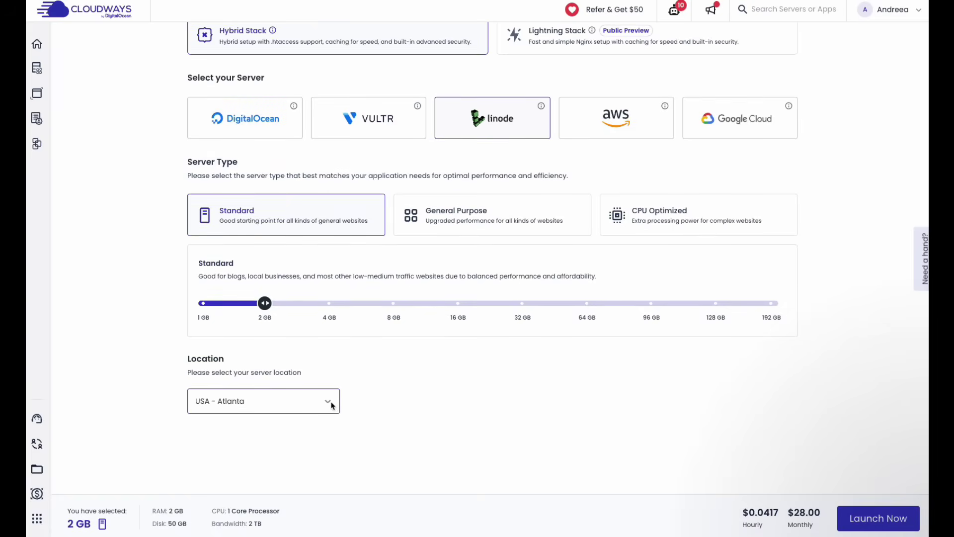
{"action": "left_click", "coordinate": [332, 405]}
{"action": "scroll", "coordinate": [267, 339], "scroll_direction": "down", "scroll_amount": 2}
{"action": "scroll", "coordinate": [262, 336], "scroll_direction": "down", "scroll_amount": 2}
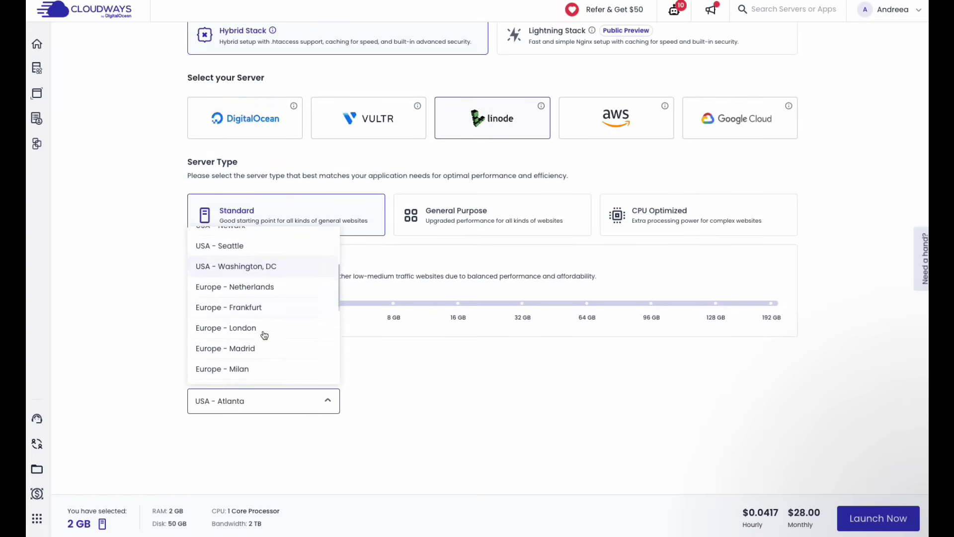
{"action": "scroll", "coordinate": [263, 335], "scroll_direction": "down", "scroll_amount": 1}
{"action": "scroll", "coordinate": [264, 336], "scroll_direction": "up", "scroll_amount": 5}
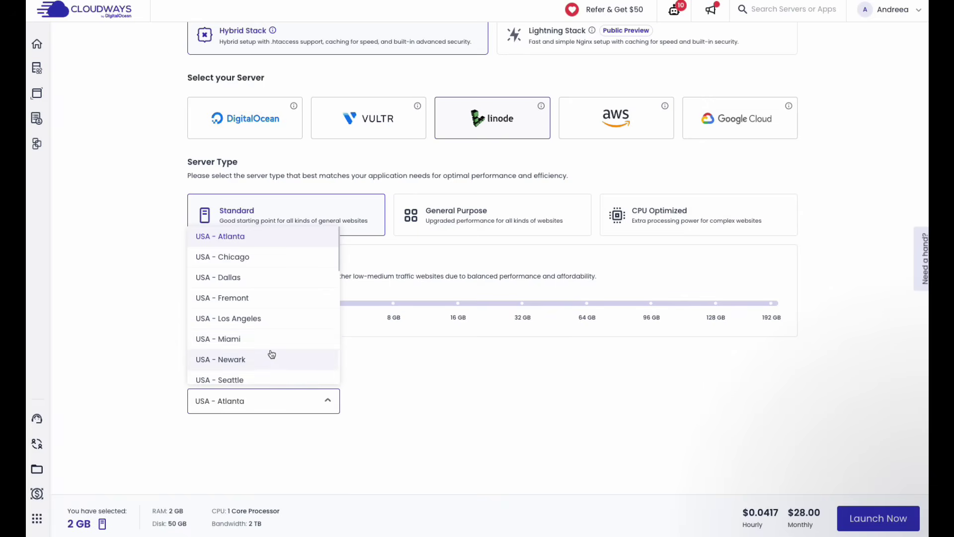
{"action": "left_click", "coordinate": [383, 128]}
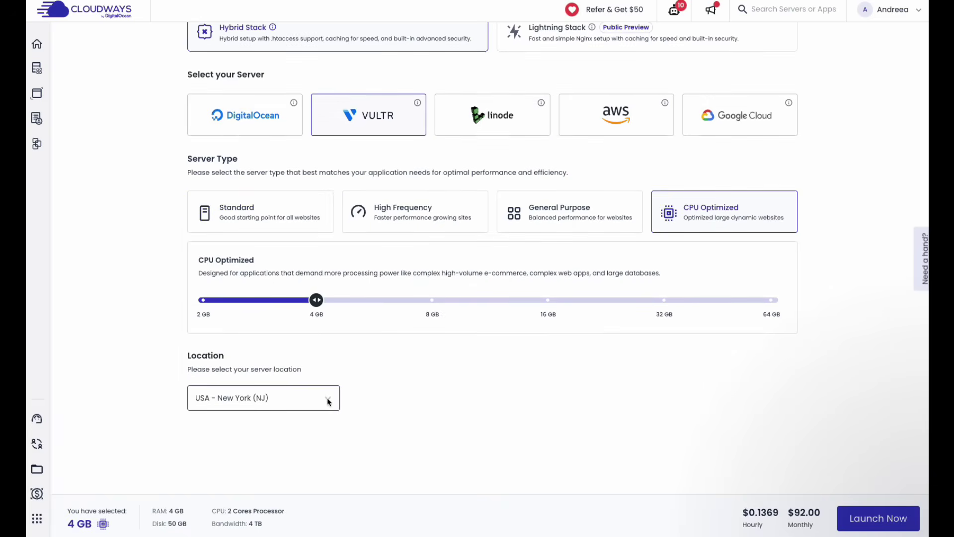
{"action": "left_click", "coordinate": [328, 401]}
{"action": "scroll", "coordinate": [291, 354], "scroll_direction": "down", "scroll_amount": 2}
{"action": "scroll", "coordinate": [292, 353], "scroll_direction": "down", "scroll_amount": 2}
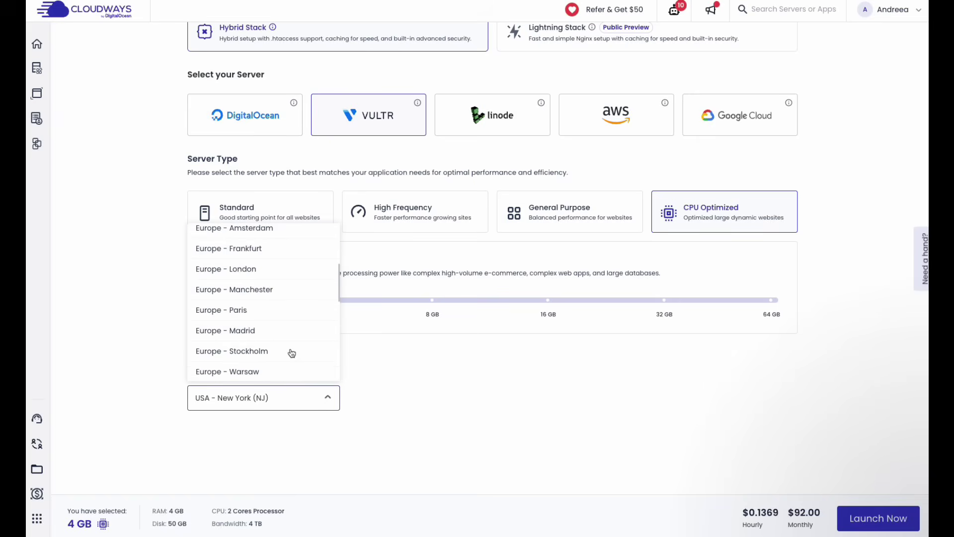
{"action": "scroll", "coordinate": [292, 353], "scroll_direction": "down", "scroll_amount": 3}
{"action": "scroll", "coordinate": [292, 353], "scroll_direction": "up", "scroll_amount": 2}
{"action": "scroll", "coordinate": [292, 353], "scroll_direction": "up", "scroll_amount": 1}
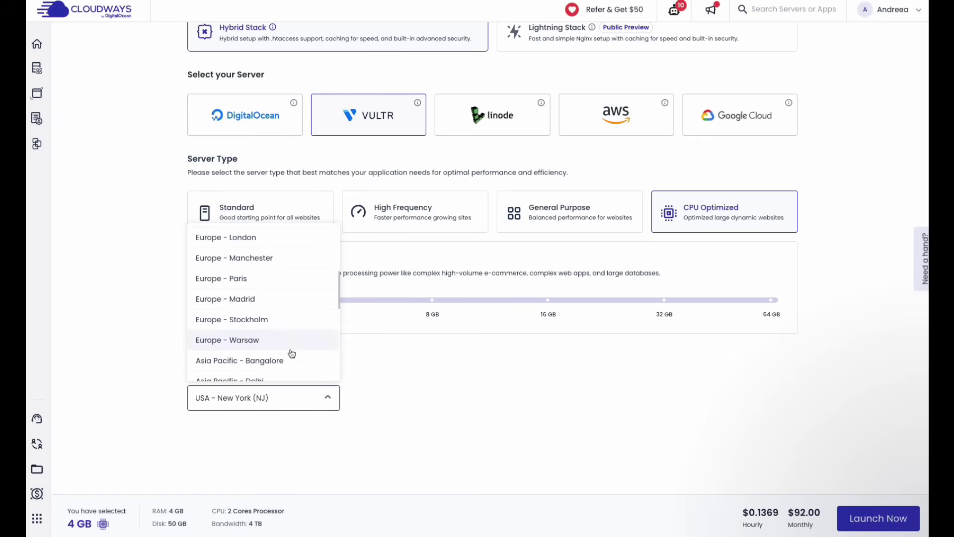
{"action": "scroll", "coordinate": [262, 331], "scroll_direction": "down", "scroll_amount": 3}
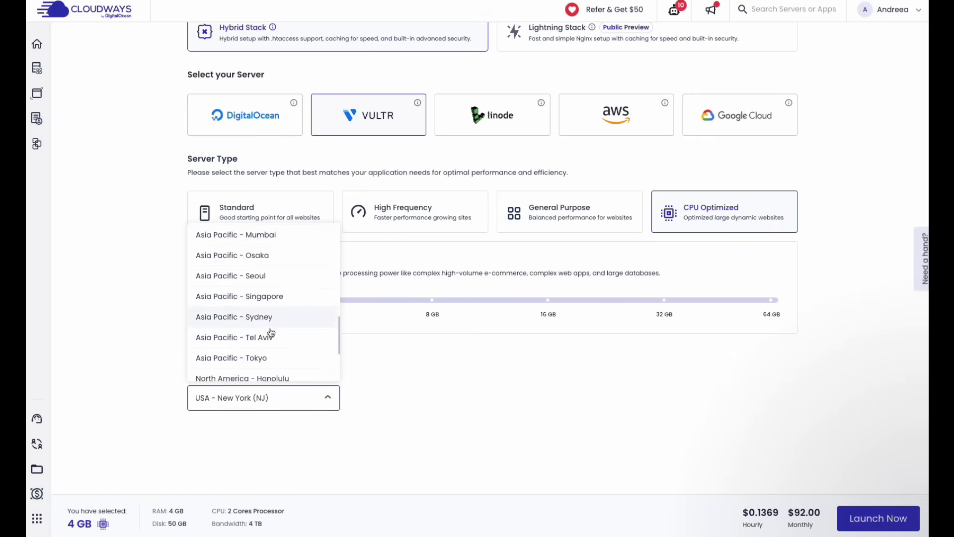
{"action": "scroll", "coordinate": [270, 332], "scroll_direction": "down", "scroll_amount": 2}
{"action": "left_click", "coordinate": [413, 368]}
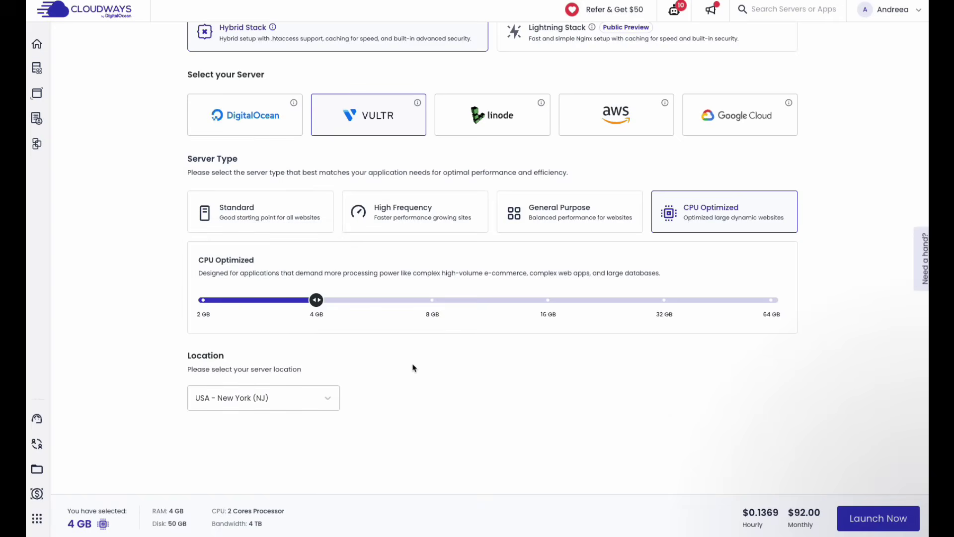
Switch to DigitalOcean and keep New York as its location
{"action": "left_click", "coordinate": [270, 134]}
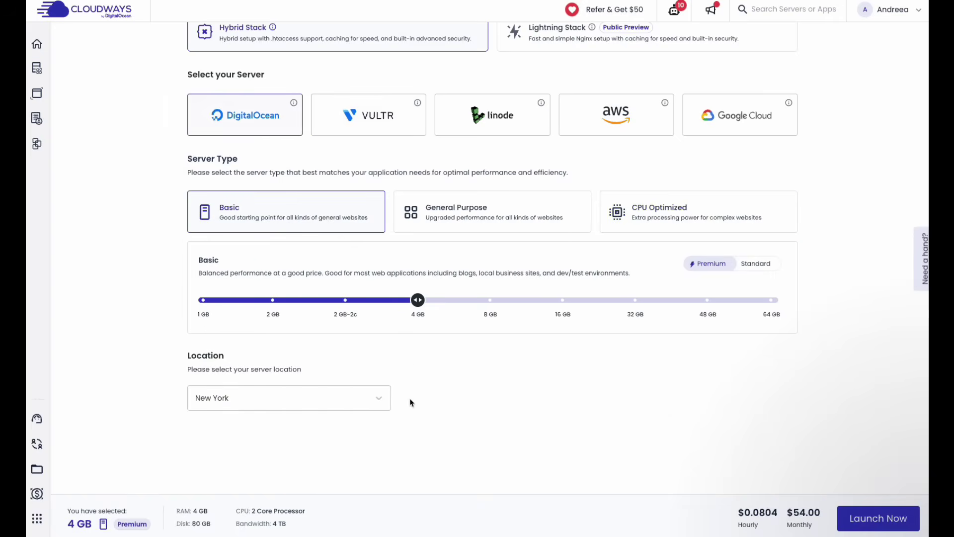
{"action": "left_click", "coordinate": [378, 402]}
{"action": "scroll", "coordinate": [290, 350], "scroll_direction": "down", "scroll_amount": 1}
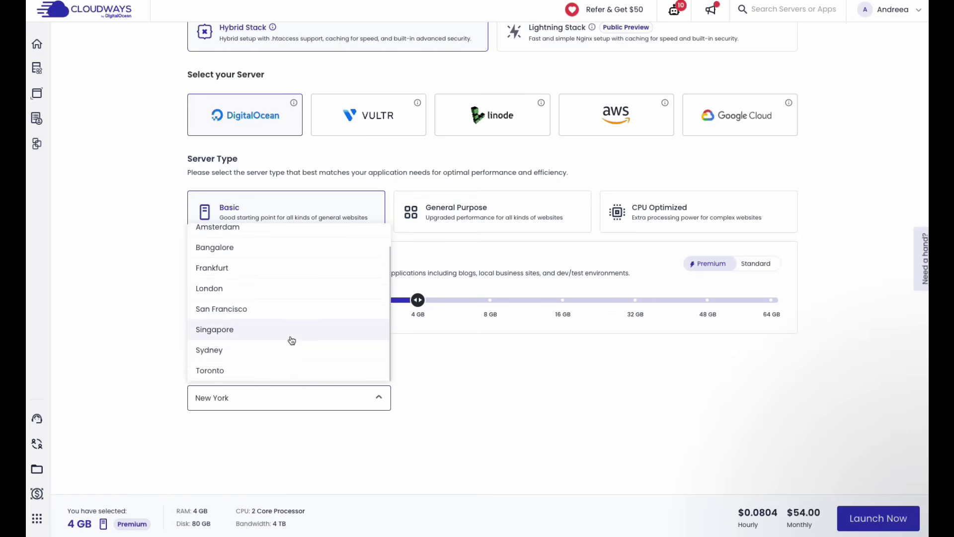
{"action": "scroll", "coordinate": [317, 344], "scroll_direction": "up", "scroll_amount": 1}
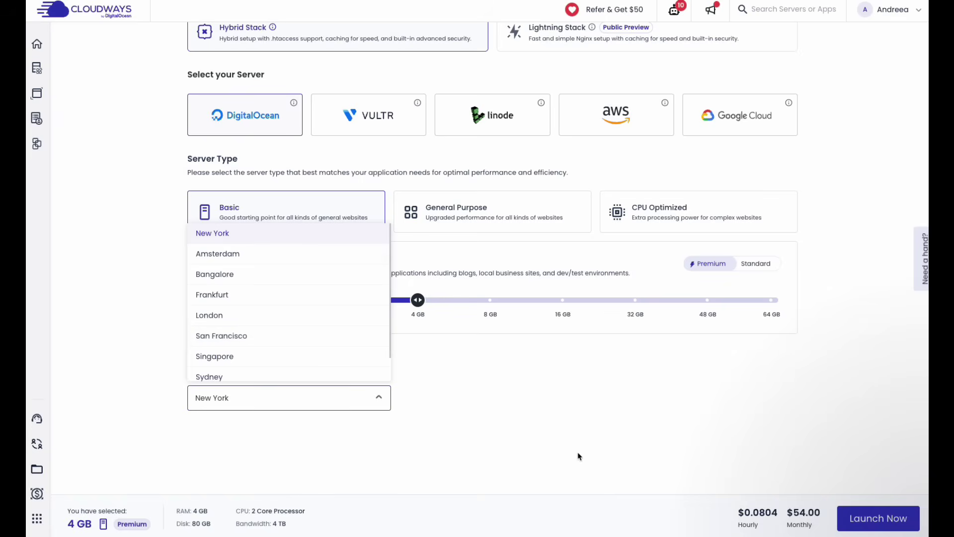
{"action": "scroll", "coordinate": [280, 299], "scroll_direction": "down", "scroll_amount": 1}
{"action": "left_click", "coordinate": [540, 379]}
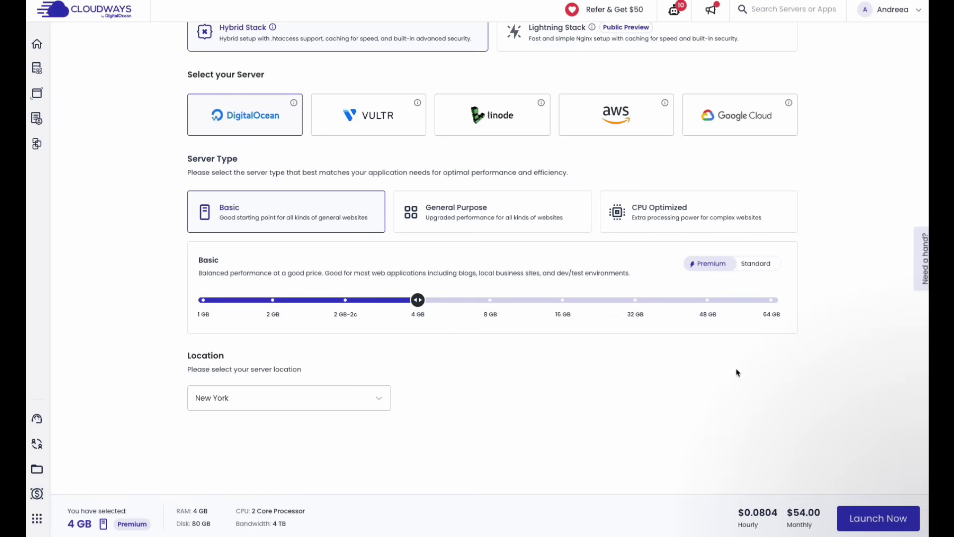
After trying Linode 2 GB and 1 GB, pick Vultr CPU Optimized 4 GB with Lightning Stack
{"action": "left_click", "coordinate": [465, 128]}
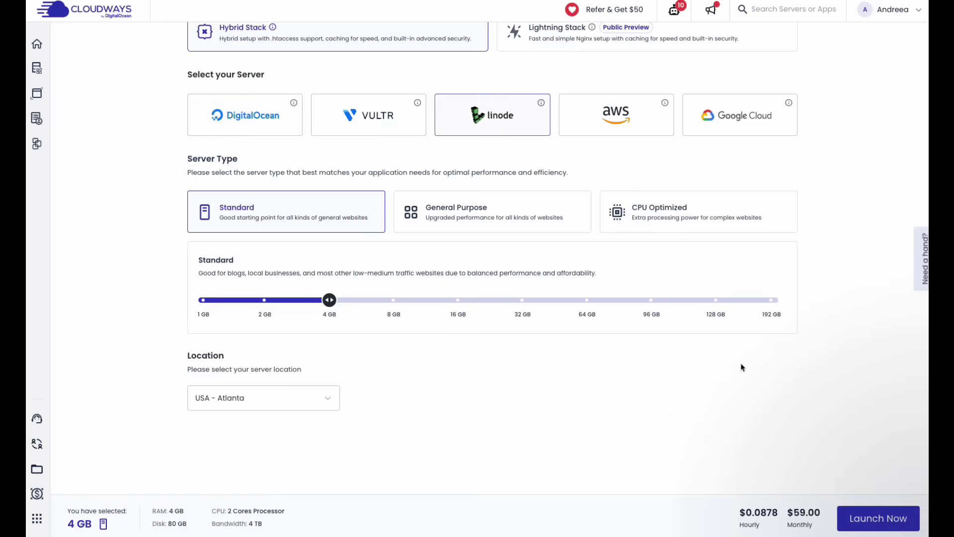
{"action": "scroll", "coordinate": [843, 426], "scroll_direction": "down", "scroll_amount": 1}
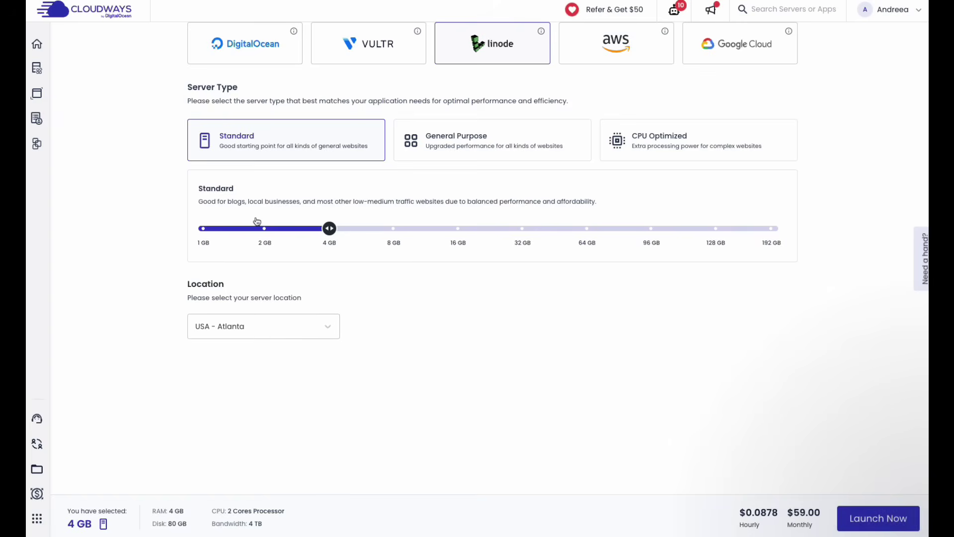
{"action": "mouse_move", "coordinate": [330, 314]}
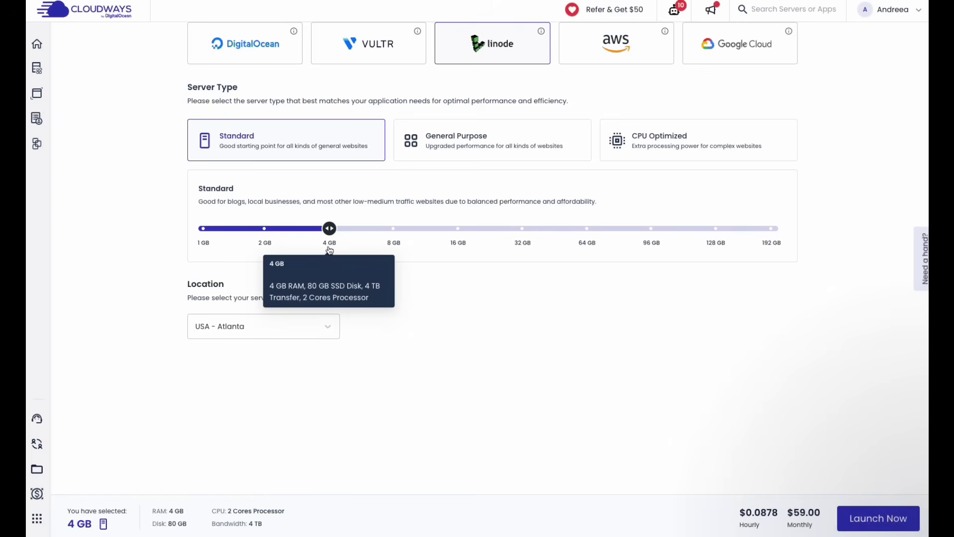
{"action": "left_click", "coordinate": [265, 233]}
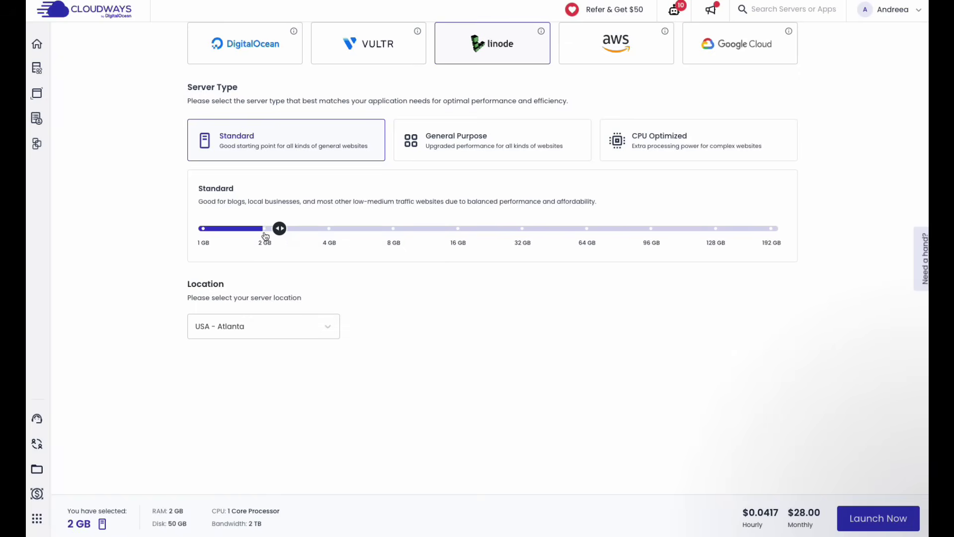
{"action": "left_click", "coordinate": [226, 233]}
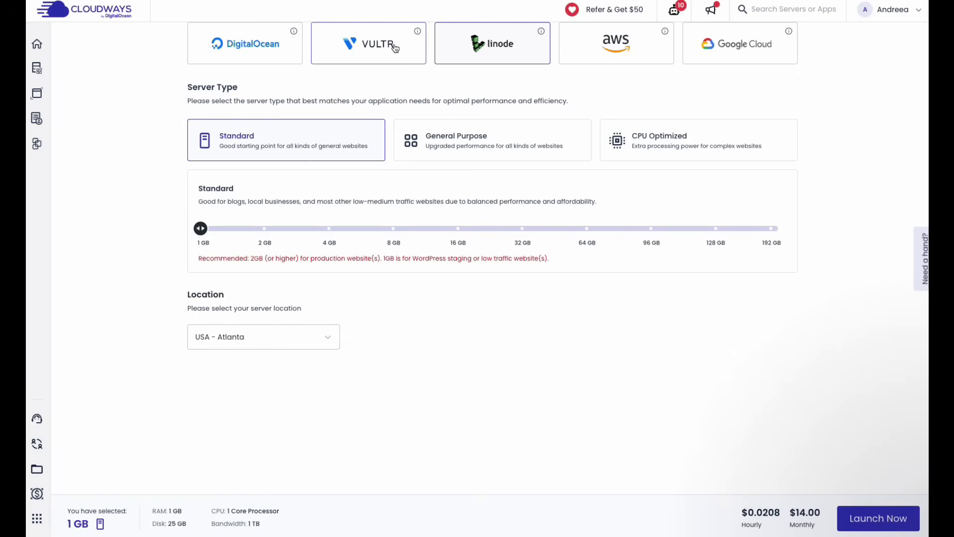
{"action": "left_click", "coordinate": [396, 49]}
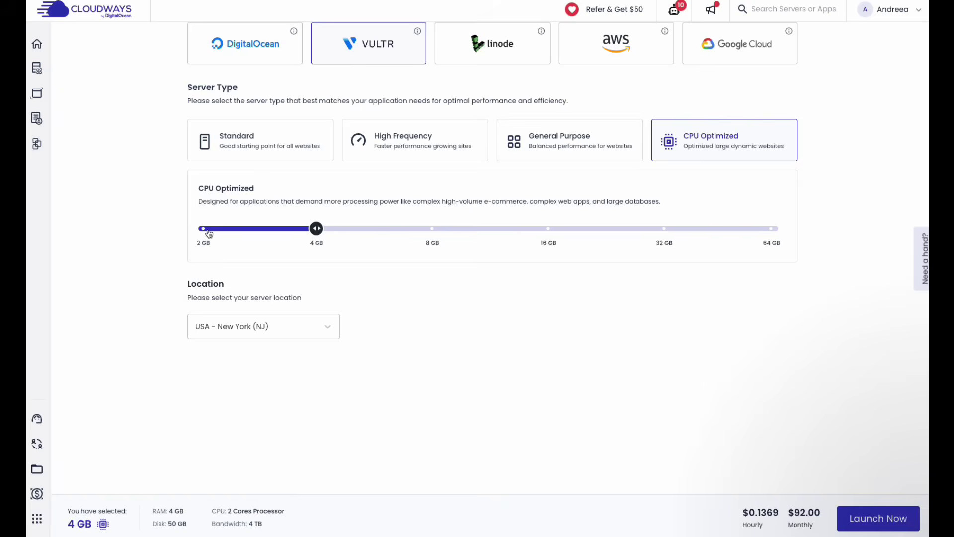
{"action": "scroll", "coordinate": [443, 243], "scroll_direction": "up", "scroll_amount": 2}
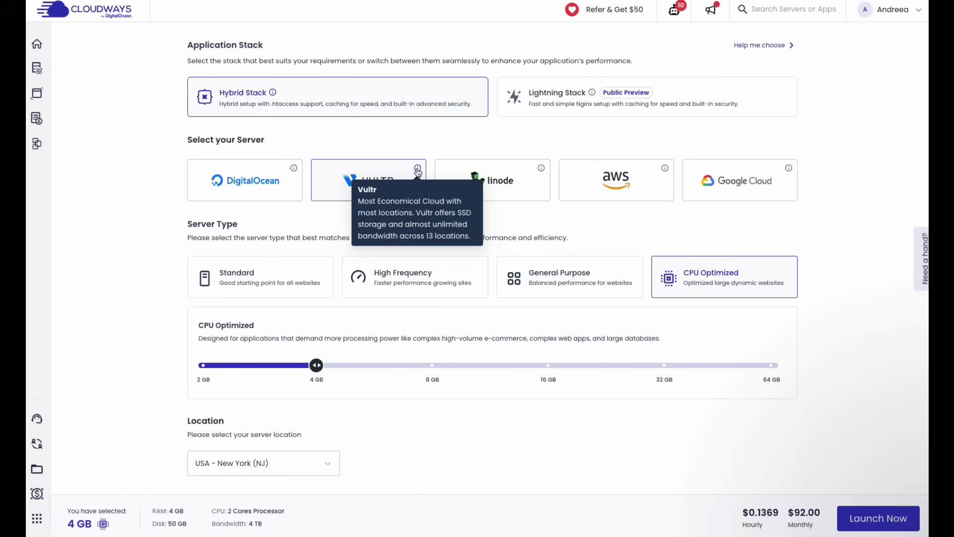
{"action": "mouse_move", "coordinate": [541, 31]}
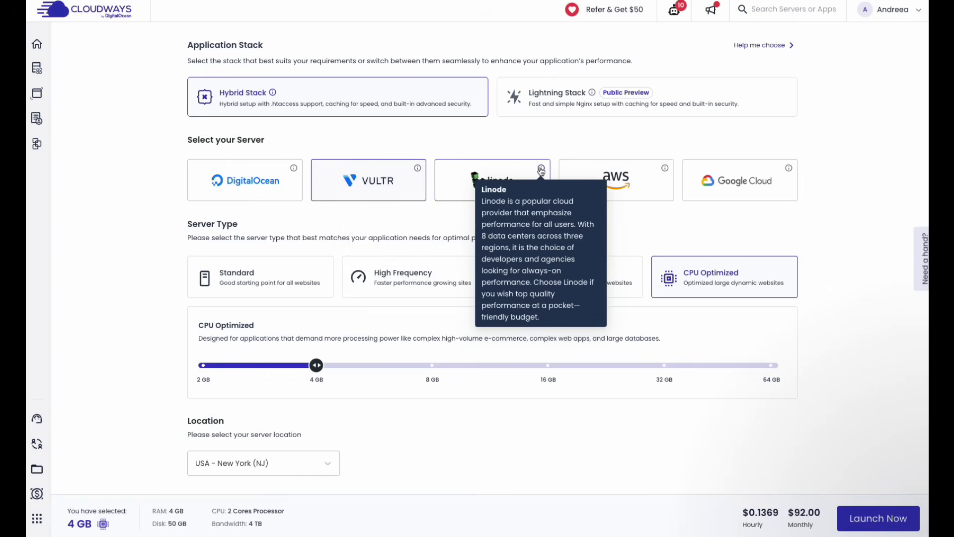
{"action": "left_click", "coordinate": [753, 97]}
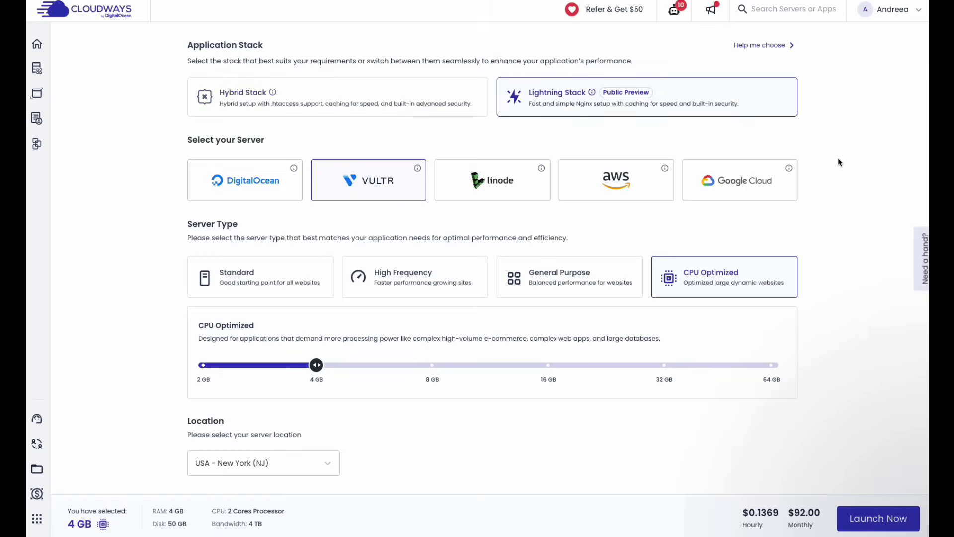